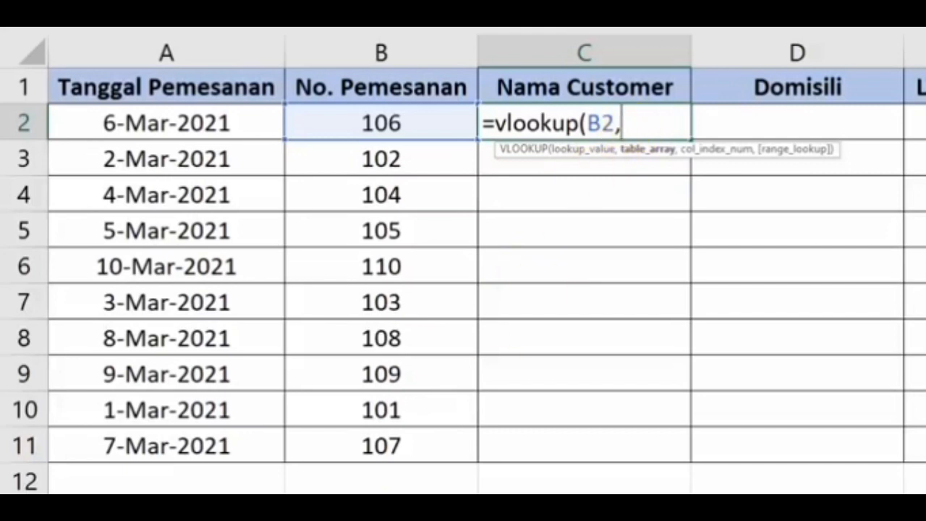
- Complete C2's VLOOKUP with the customer data sheet's range A1:D11 as absolute table array, returning Nama Customer with exact match 0
key(ctrl+Page_Down)
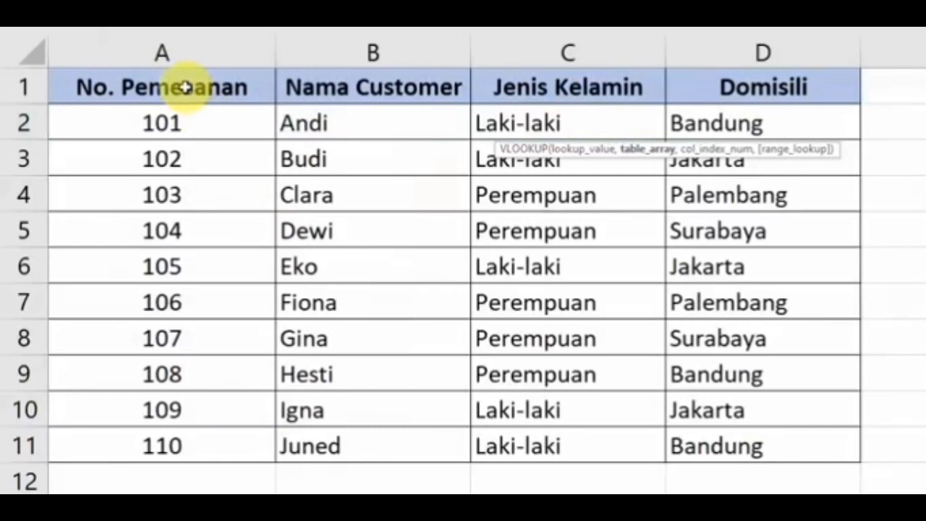
drag(176, 86, 733, 440)
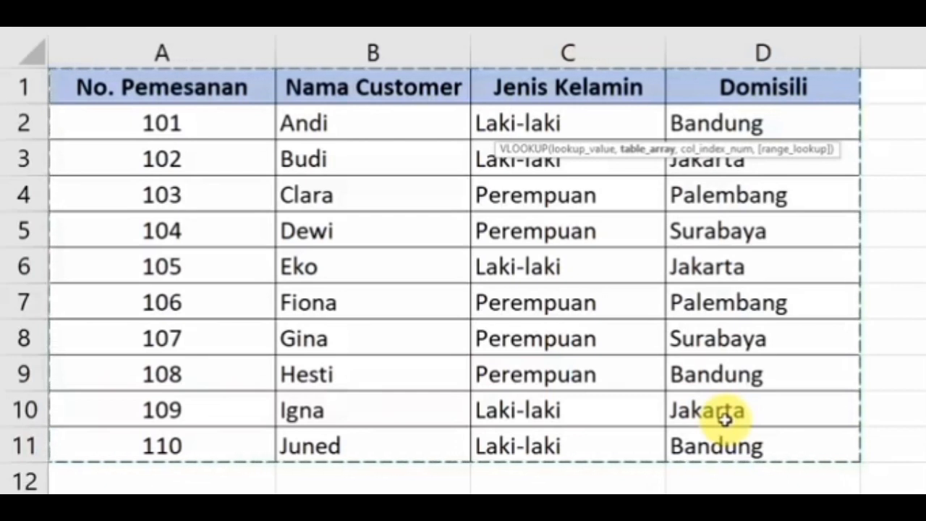
text(,)
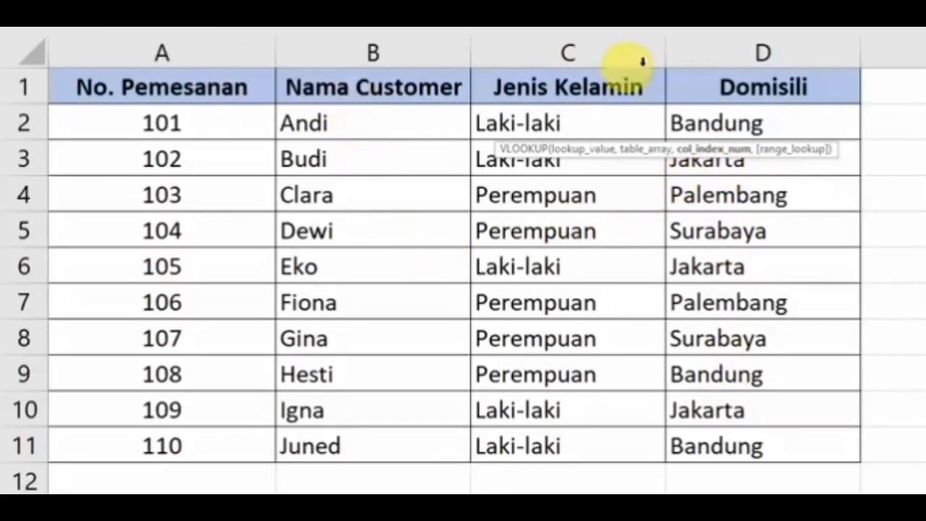
click(612, 69)
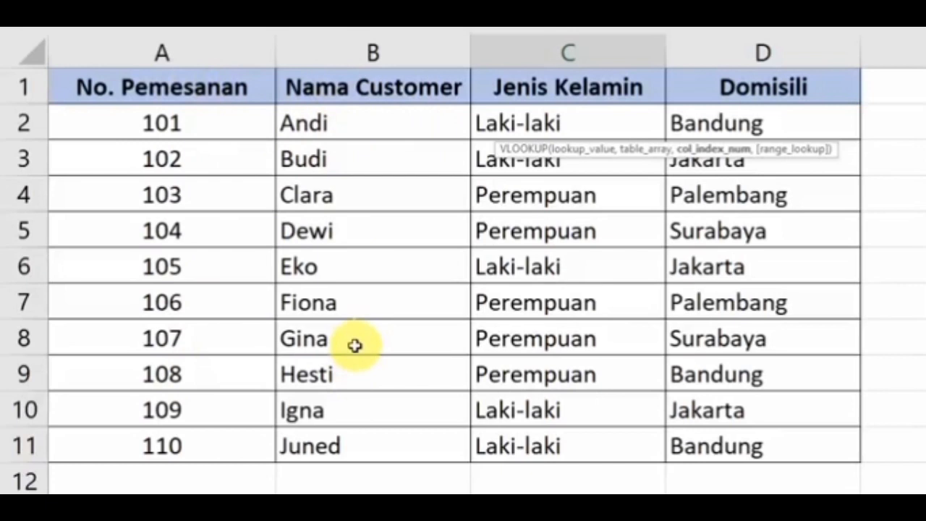
text(,)
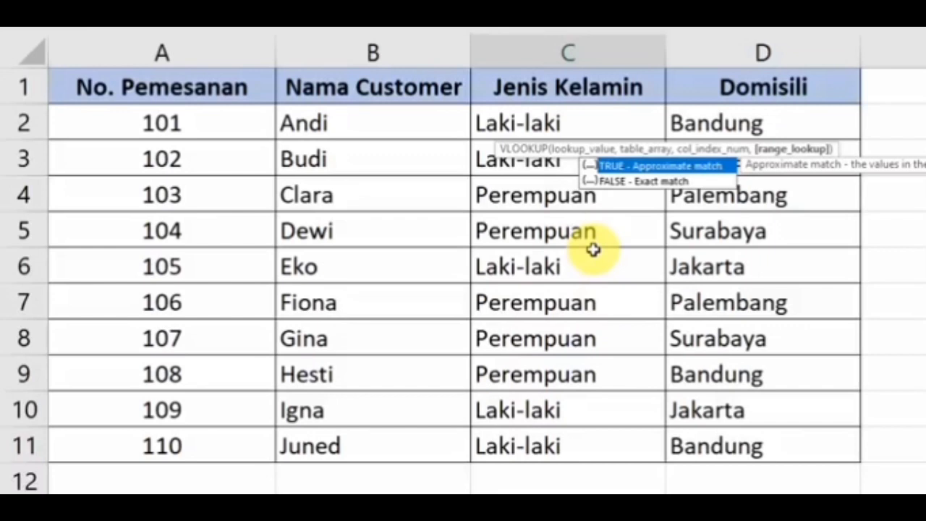
text(0))
key(Return)
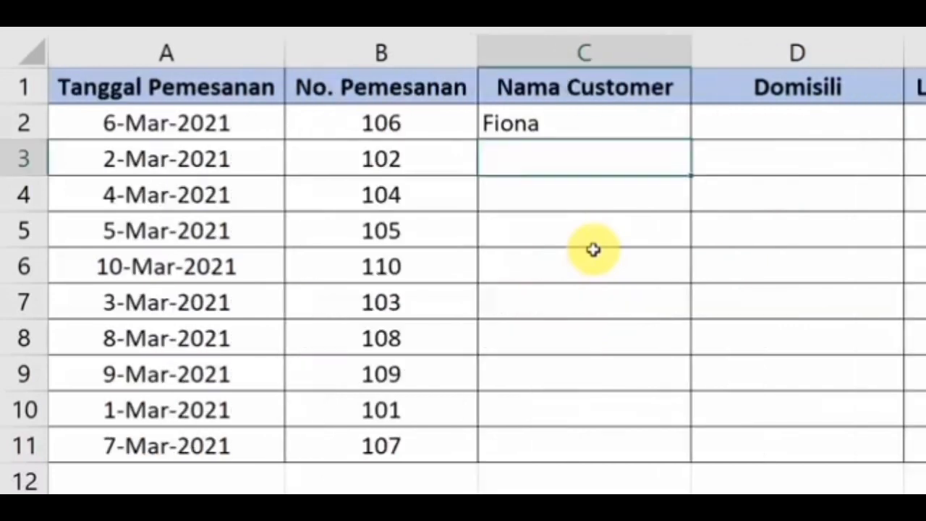
- Check the name returned in C2 against the matching order's record in the customer data sheet
click(612, 120)
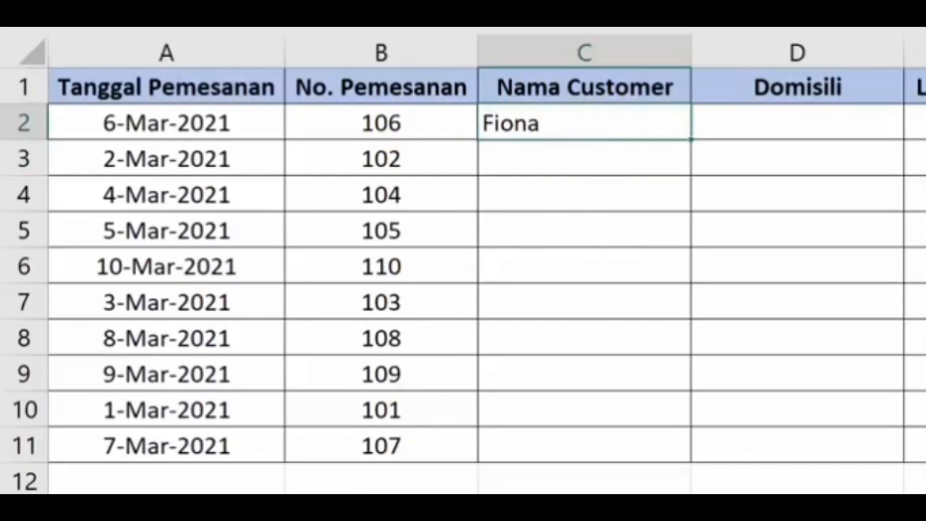
key(ctrl+Page_Down)
click(335, 361)
click(202, 308)
click(322, 306)
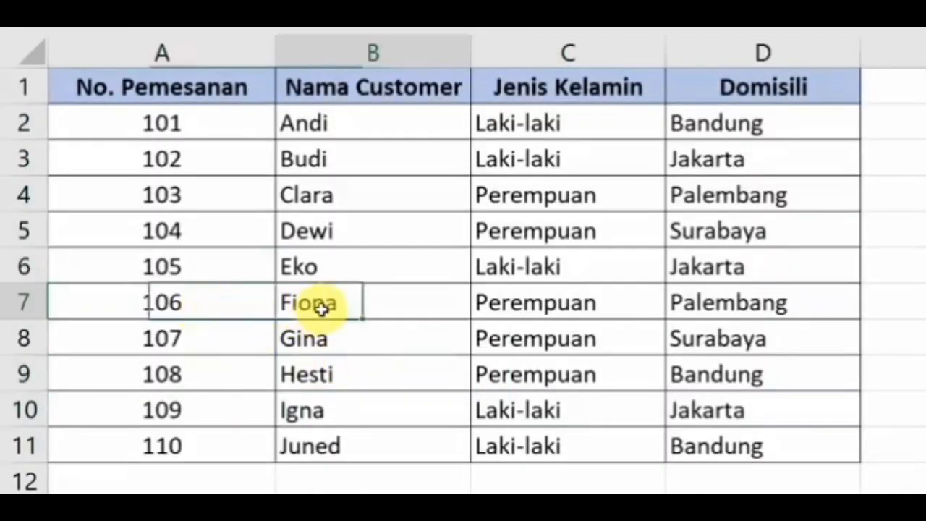
key(ctrl+Page_Up)
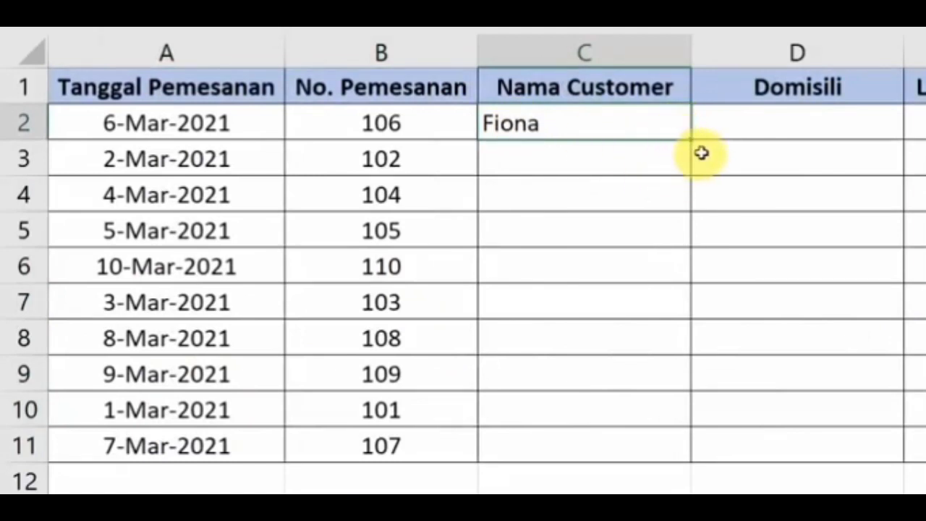
- Fill the Nama Customer formula from C2 down to C11
drag(691, 139, 688, 448)
click(802, 265)
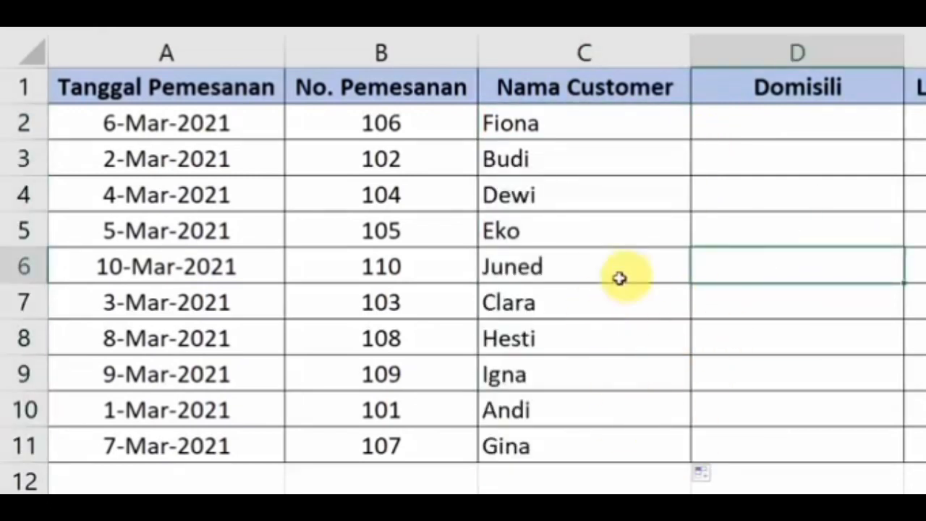
click(595, 130)
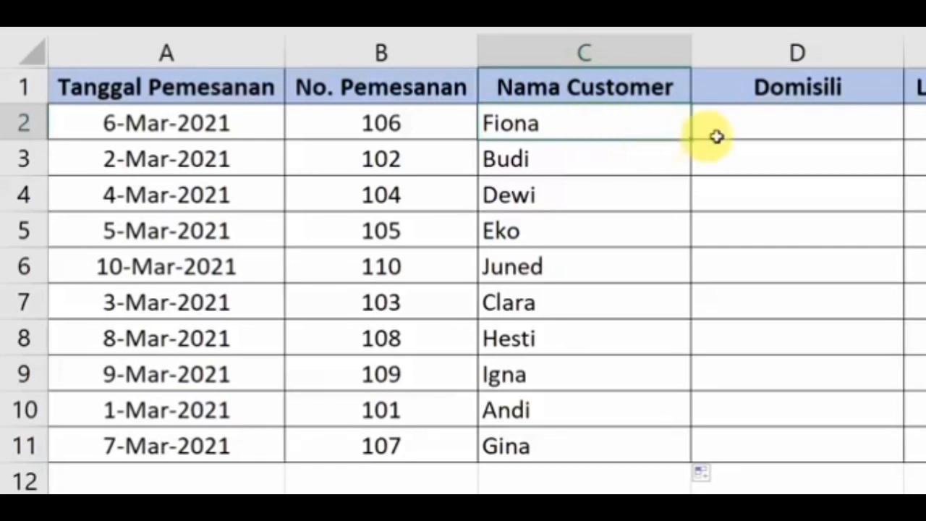
- Enter a VLOOKUP in D2 that looks up B2 in the customer data sheet's relative range A1:D11, returning Domisili with exact match 0
click(779, 131)
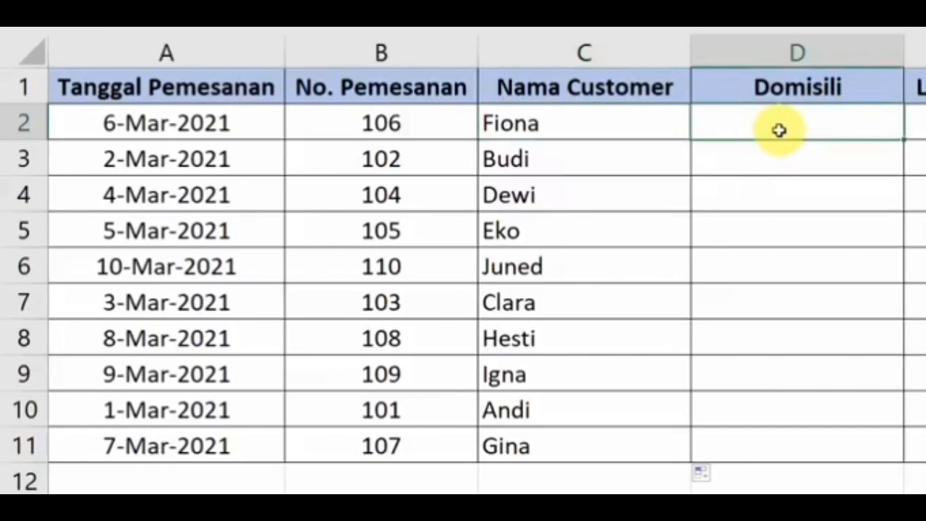
text(=)
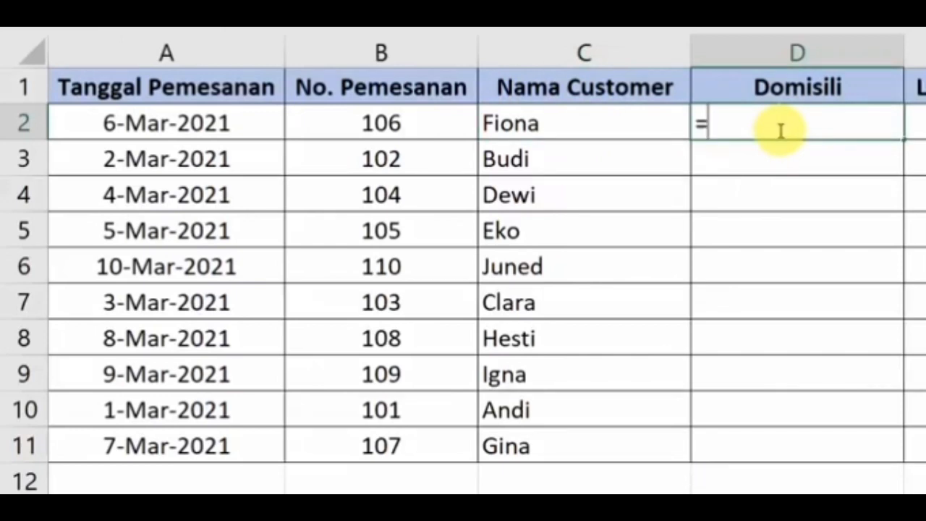
text(vlookup()
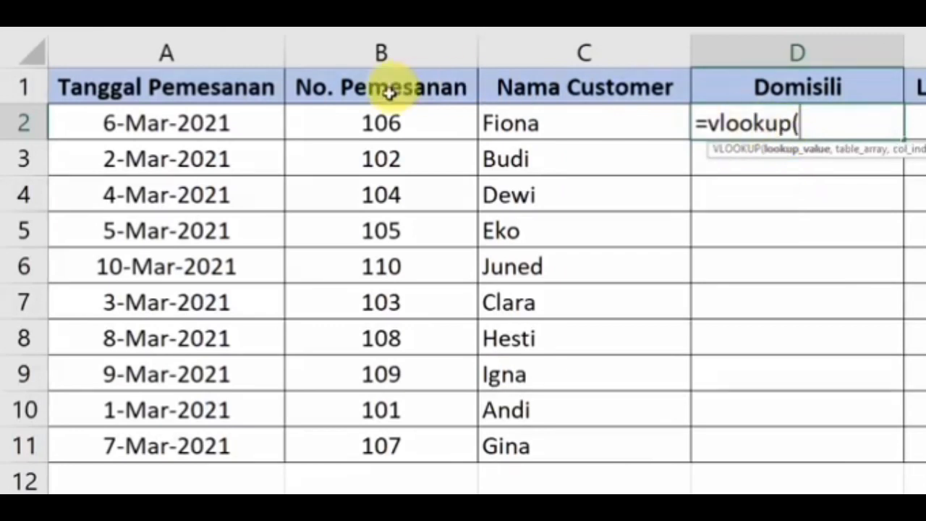
click(391, 123)
text(,)
key(ctrl+Page_Down)
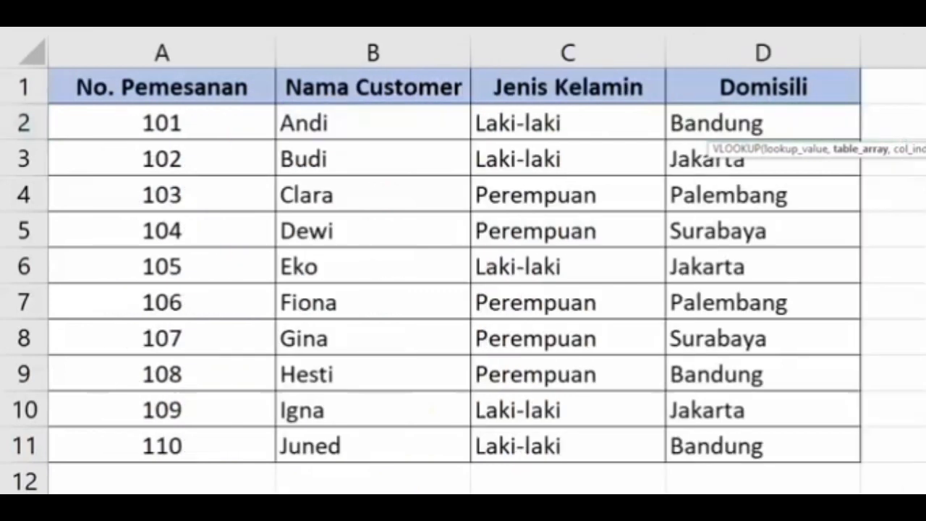
drag(221, 96, 772, 423)
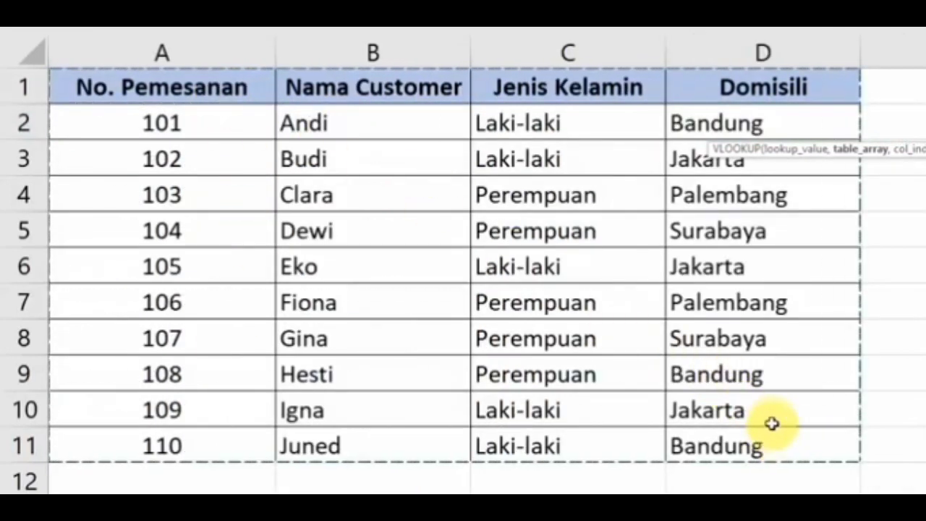
text(,)
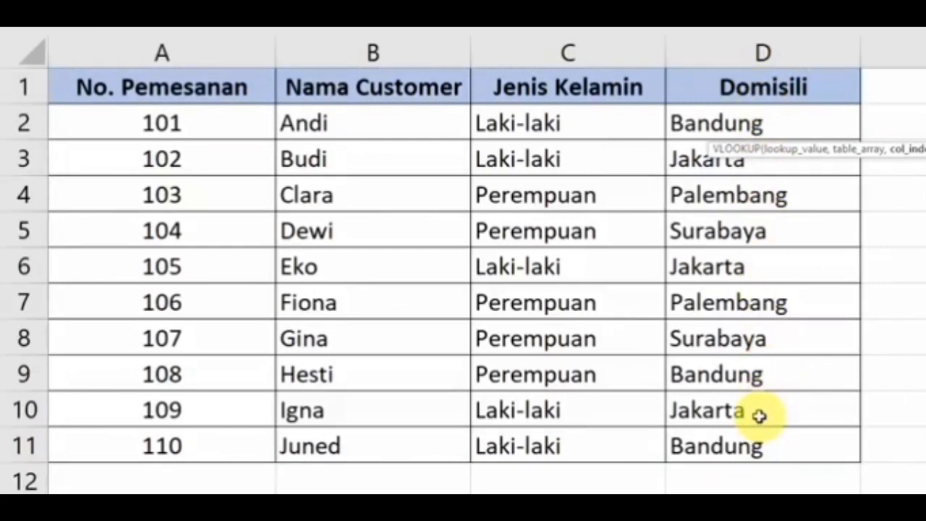
text(,)
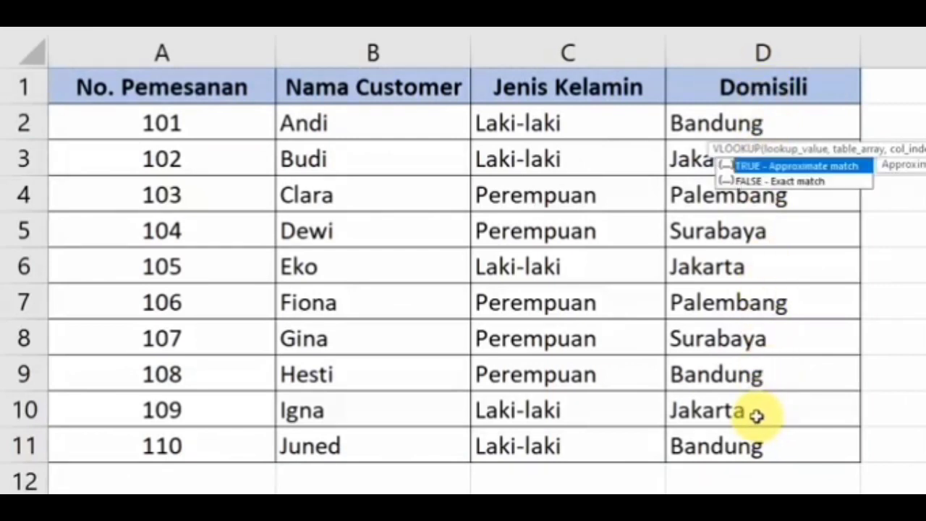
text(0))
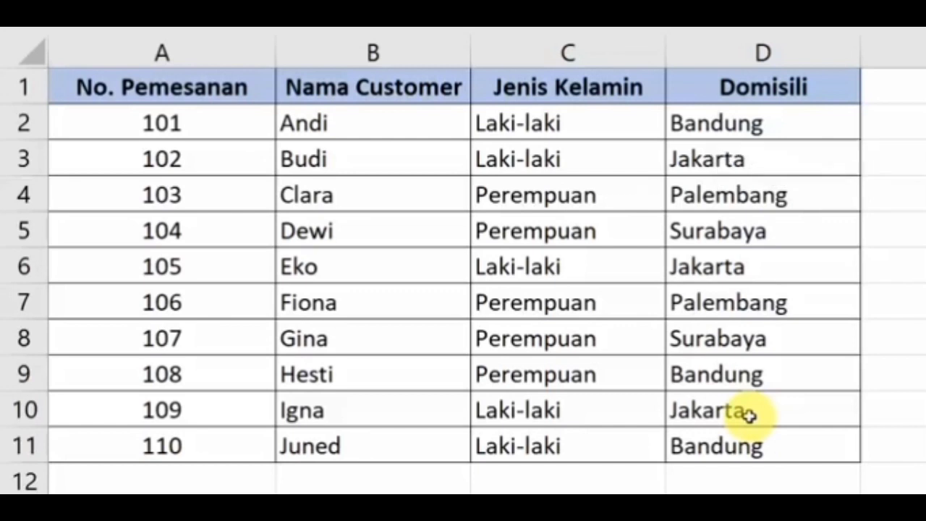
key(Return)
click(858, 116)
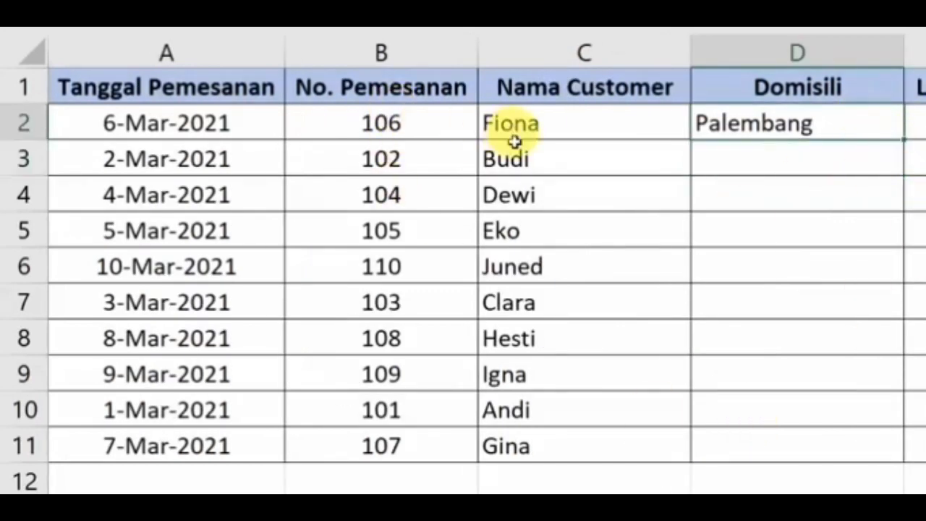
- Check the Domisili value in D2 against the matching order's record in the customer data sheet
click(182, 506)
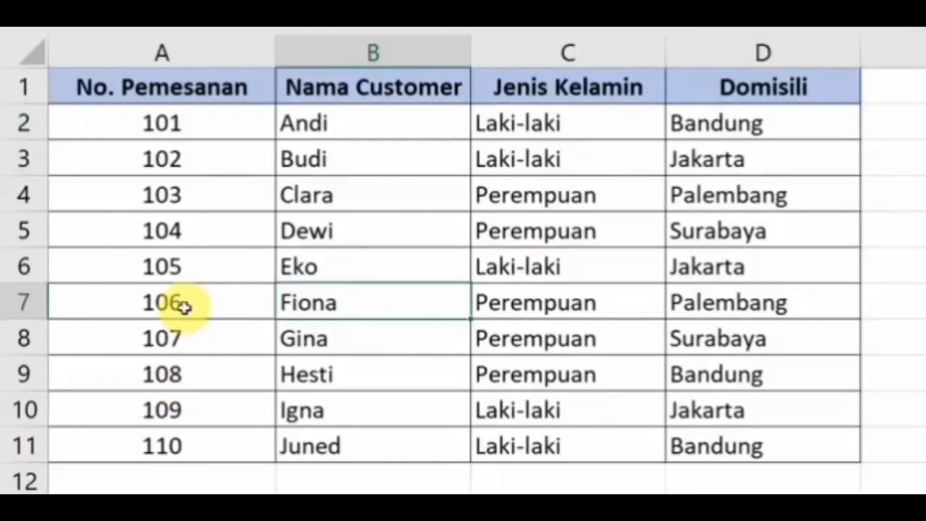
click(698, 307)
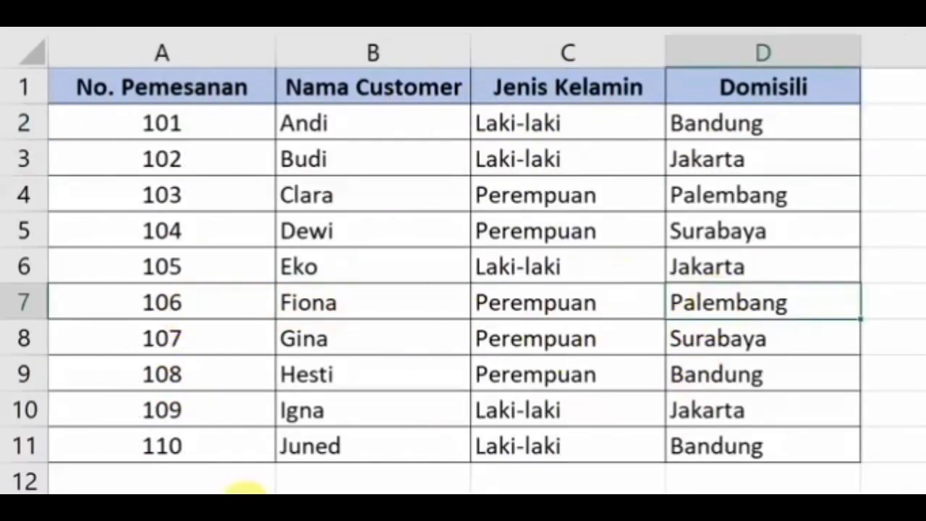
key(Return)
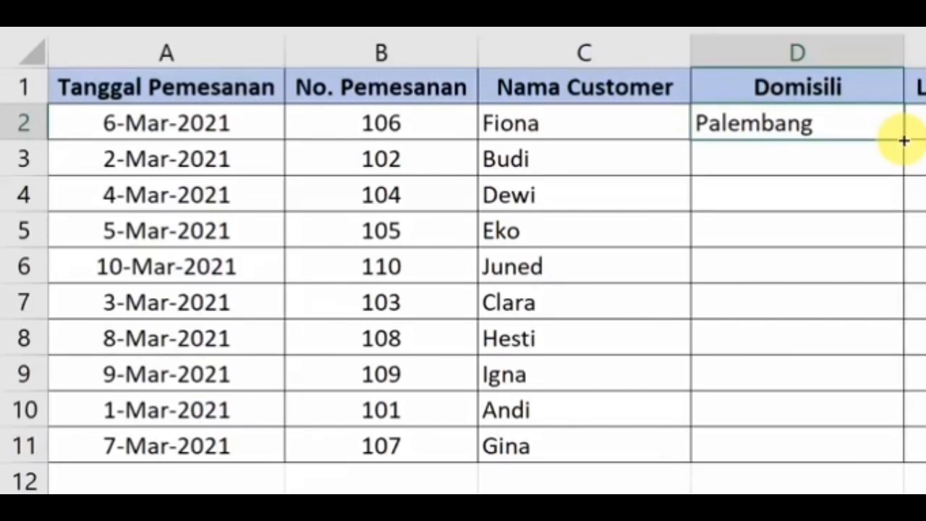
- Fill the Domisili formula from D2 down to D11 and inspect the formulas in D2, D3 and D7
drag(904, 140, 902, 443)
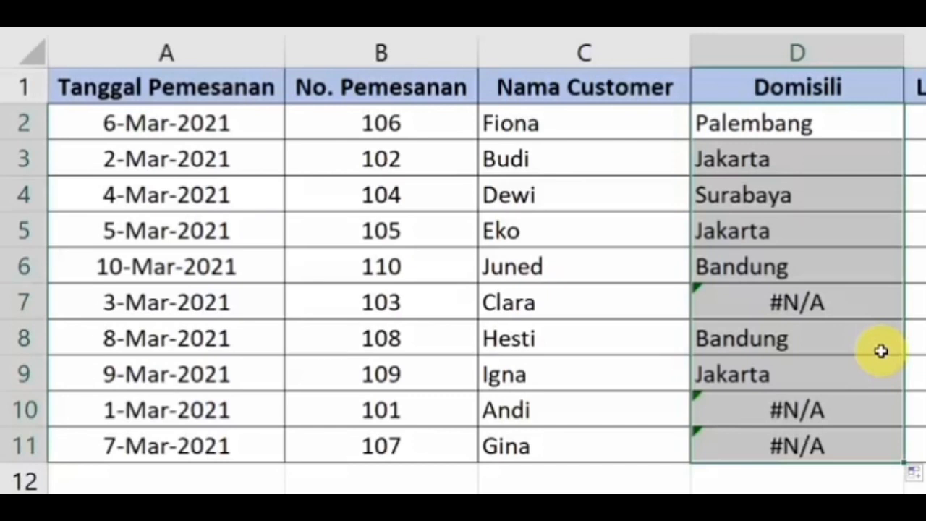
click(850, 130)
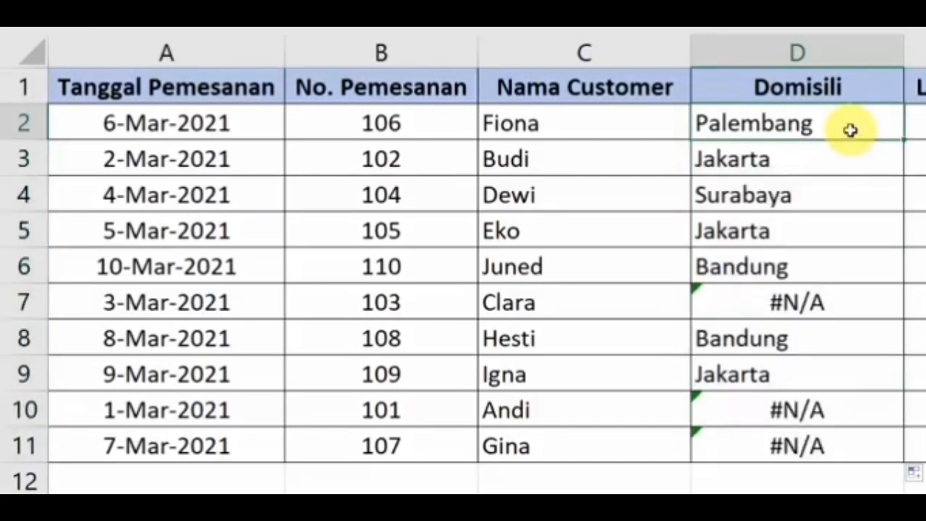
click(838, 311)
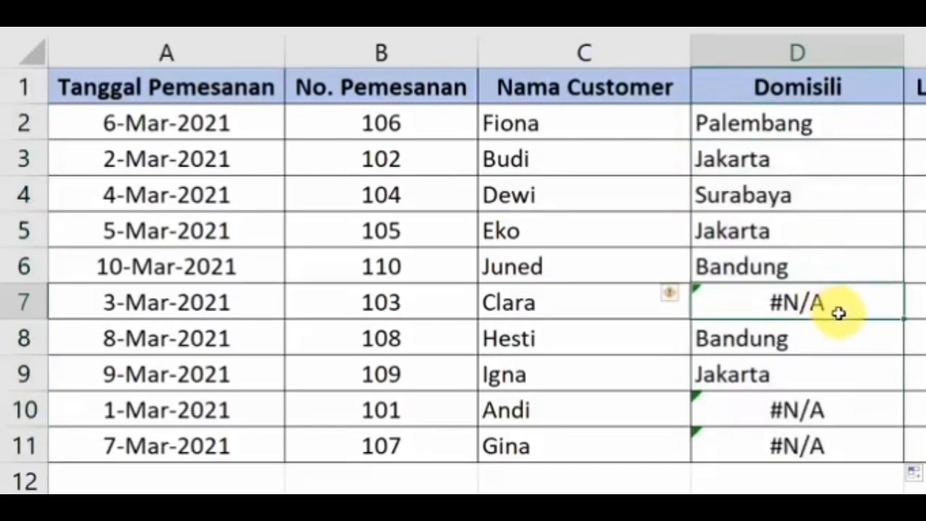
key(Up)
key(Up)
key(Up)
key(Up)
key(Up)
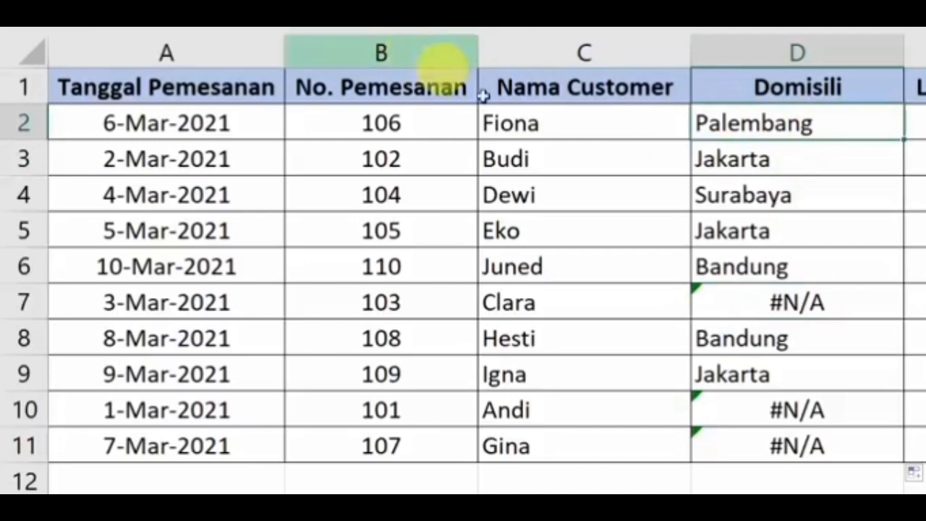
click(781, 165)
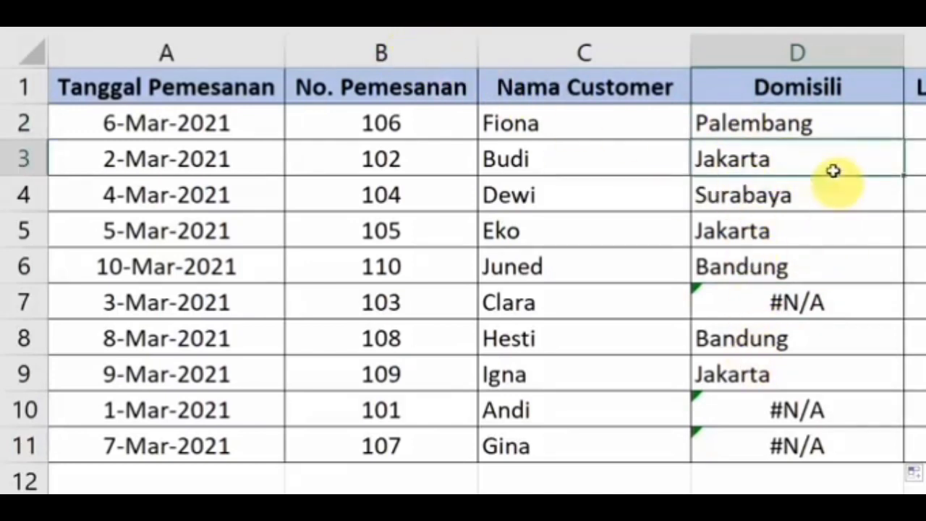
- Clear the Domisili formulas from D2:D11
click(827, 125)
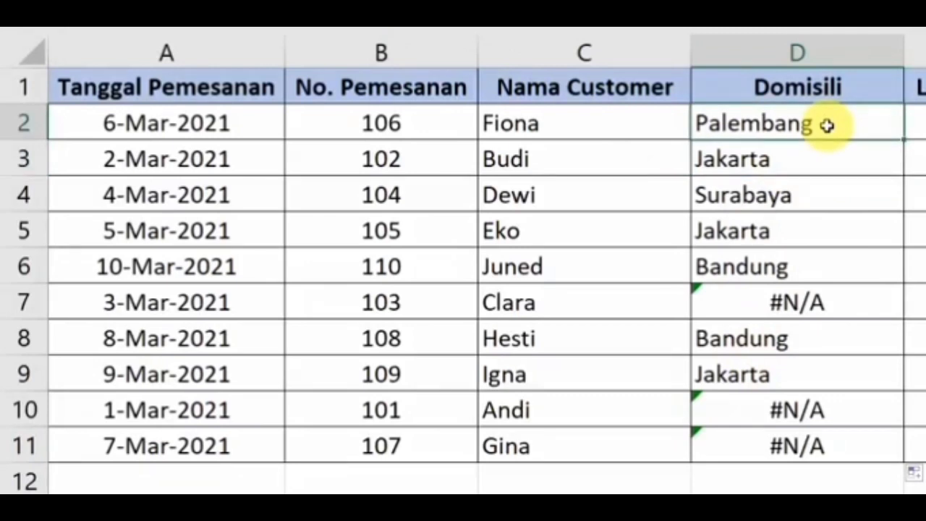
key(ctrl+shift+Down)
key(Delete)
- Enter a VLOOKUP in D2 that looks up B2 in the customer data sheet's absolute range A1:D11, returning Domisili with exact match 0
click(827, 126)
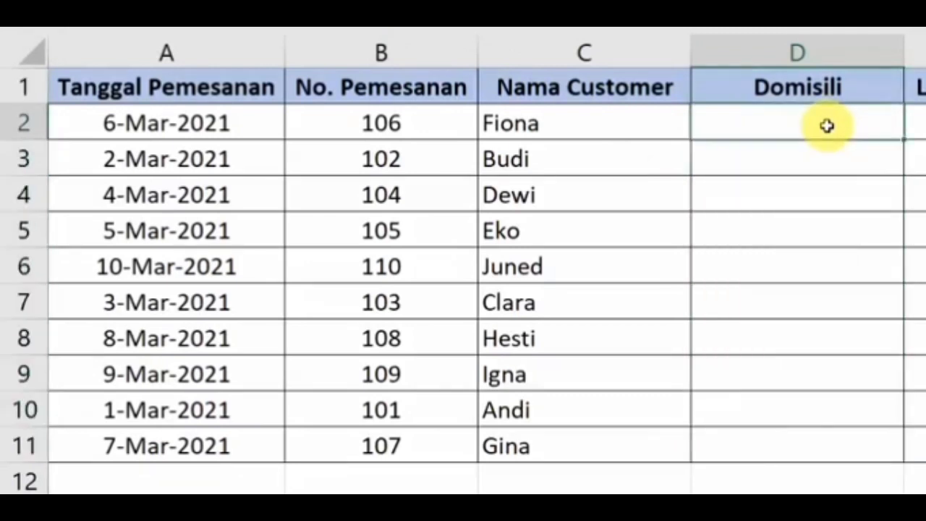
text(=vlookup()
key(Left)
key(Left)
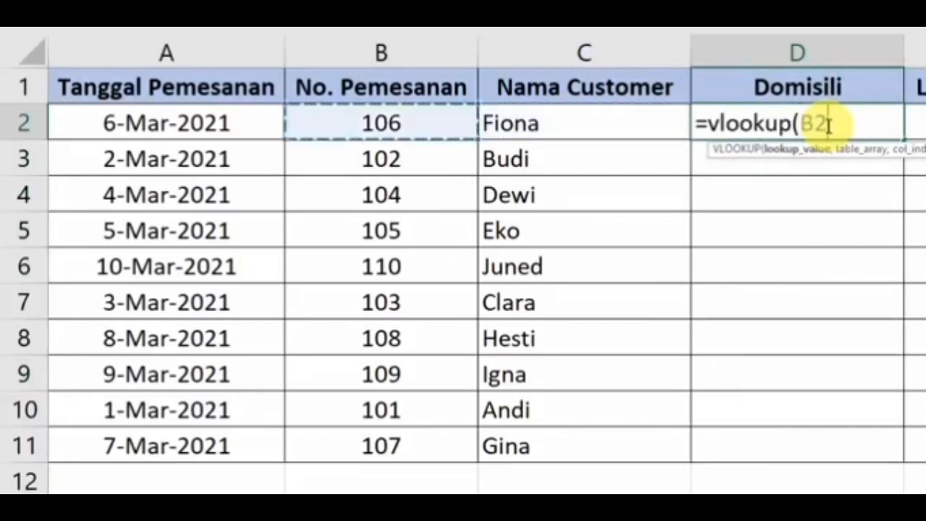
text(,)
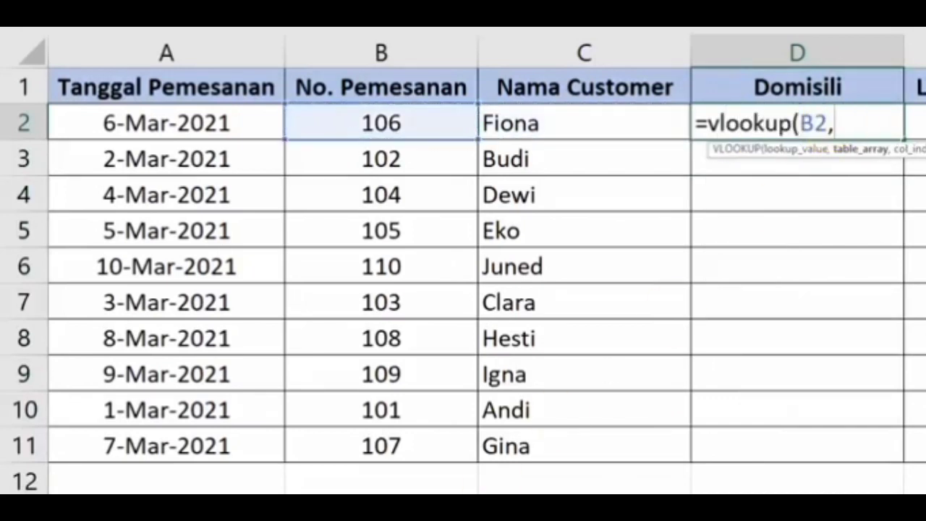
click(279, 510)
drag(184, 99, 716, 446)
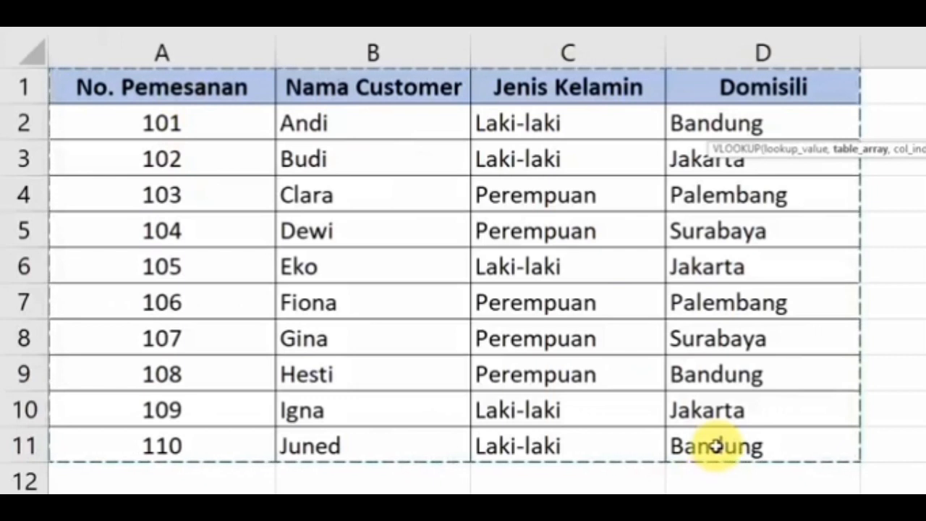
text(,)
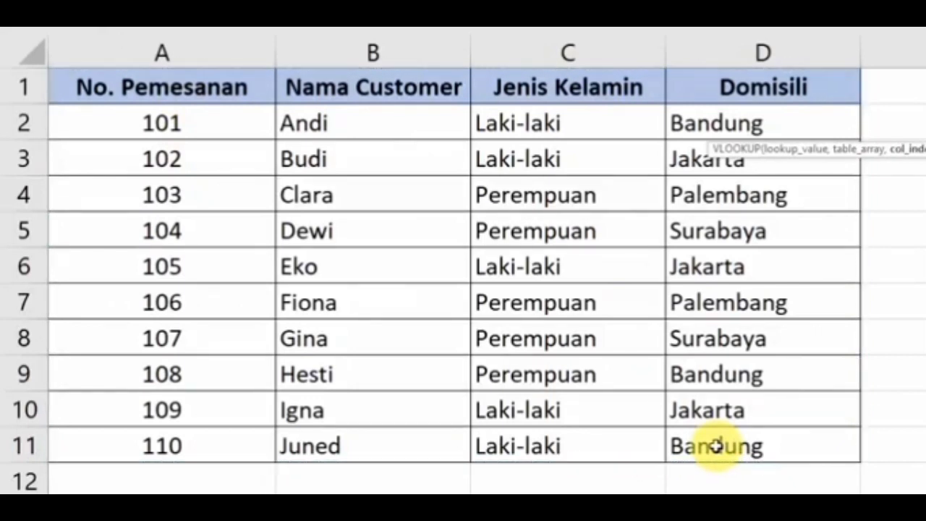
text(,)
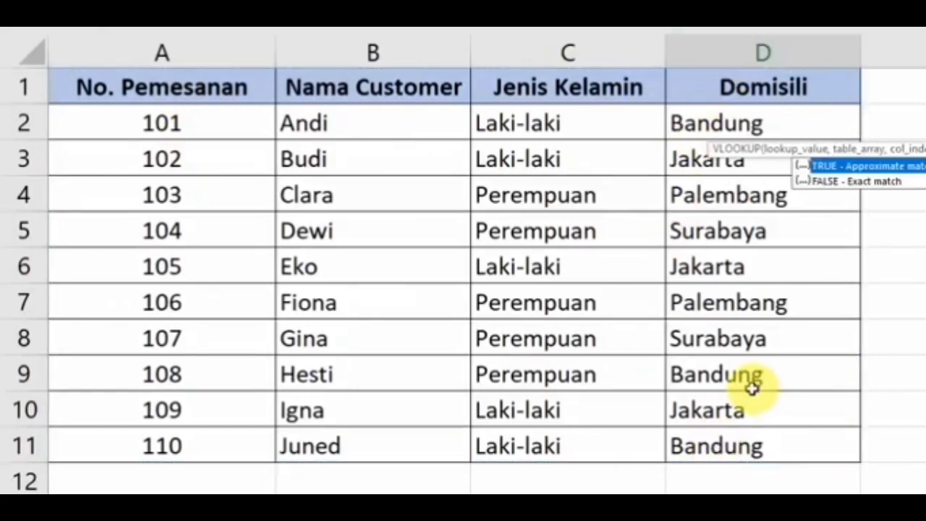
text(0))
key(Return)
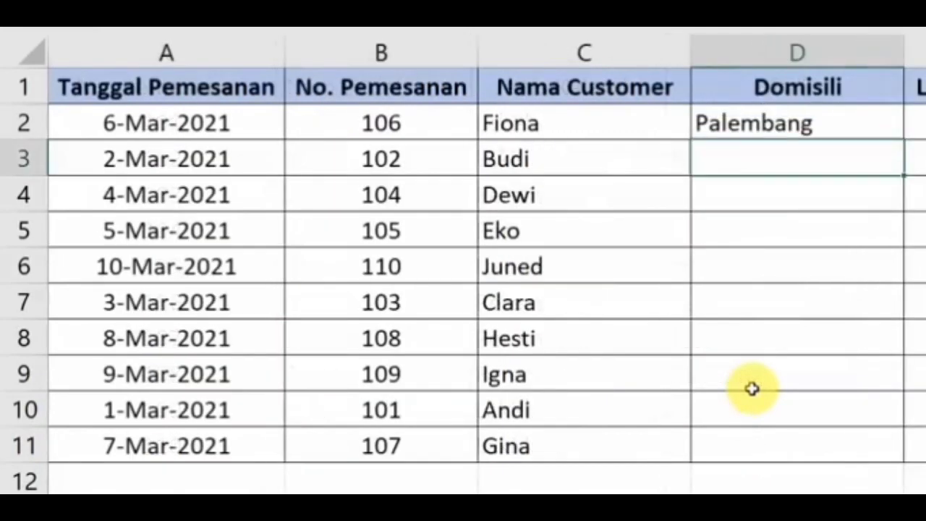
- Fill the Domisili formula from D2 down to D11
click(863, 121)
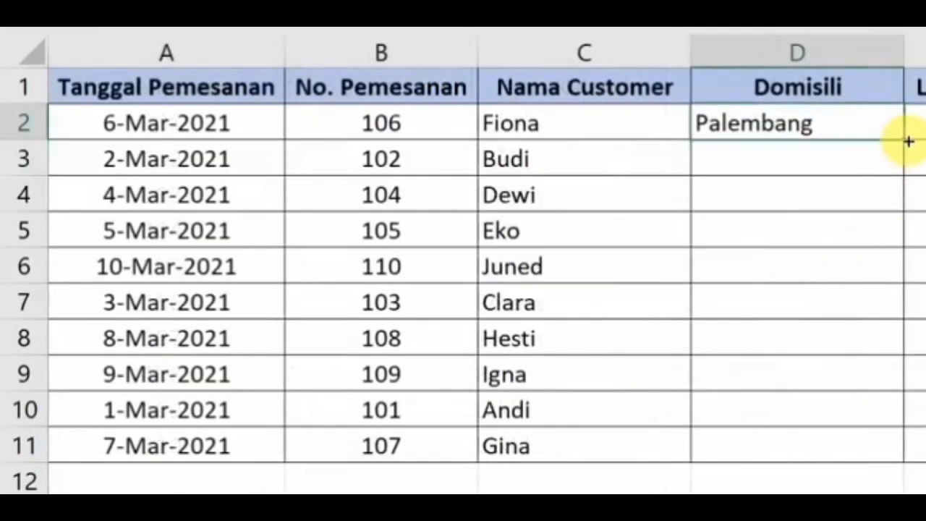
drag(903, 142, 910, 443)
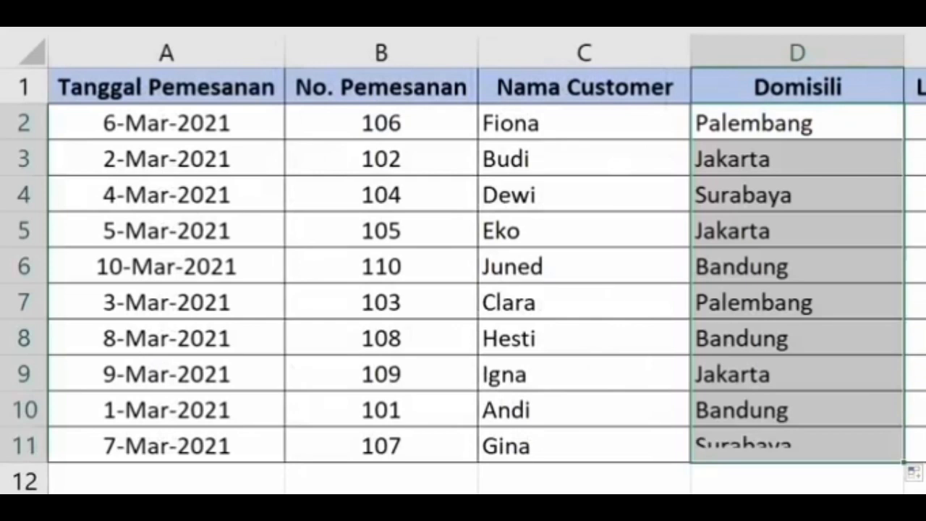